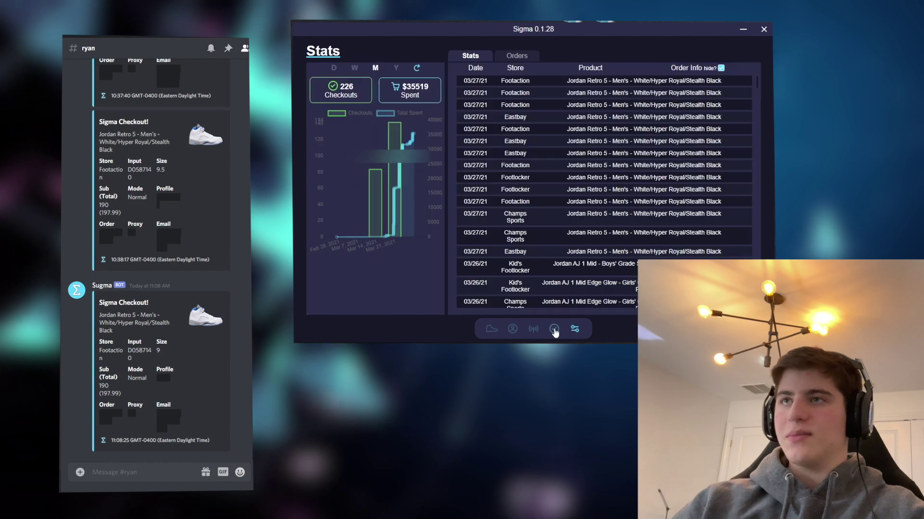
# Look through the Proxies, Profiles, Footsites and Settings pages, including the Success webhook in the Discord Webhooks settings
pyautogui.click(533, 329)
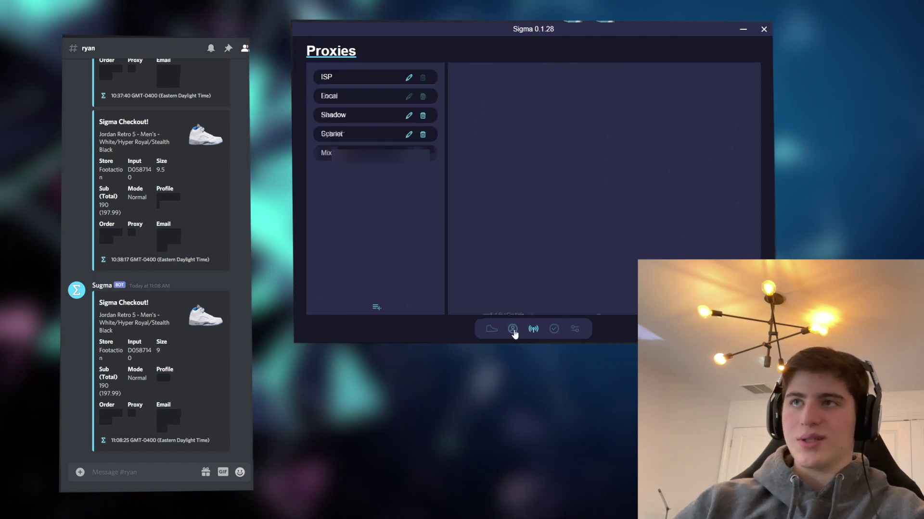
pyautogui.click(513, 330)
pyautogui.click(494, 330)
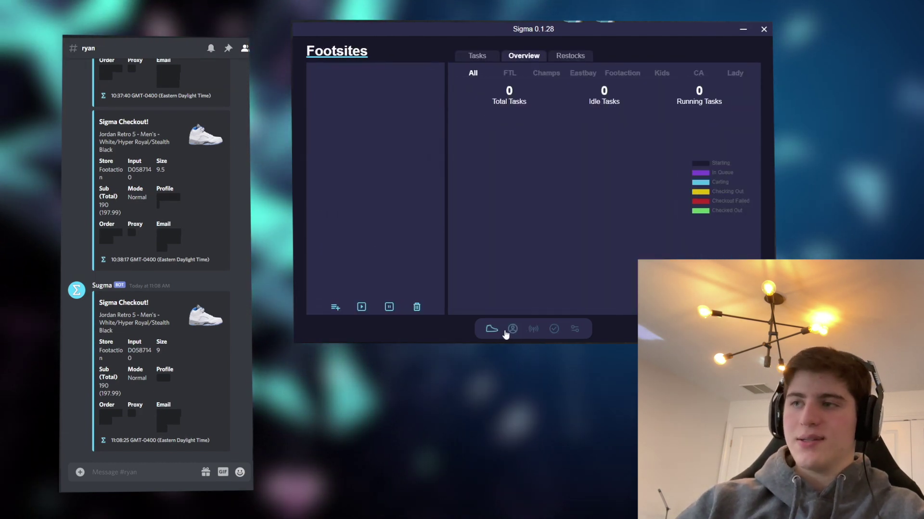
pyautogui.click(575, 330)
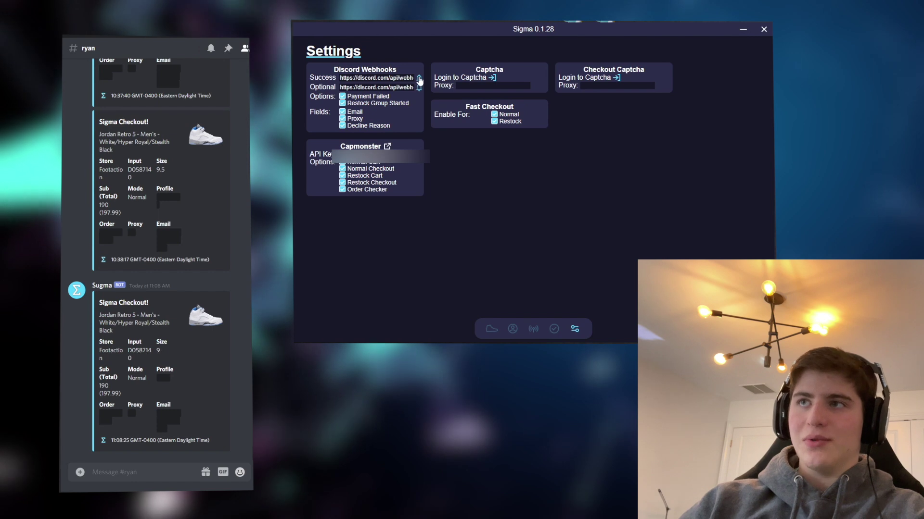
pyautogui.click(419, 78)
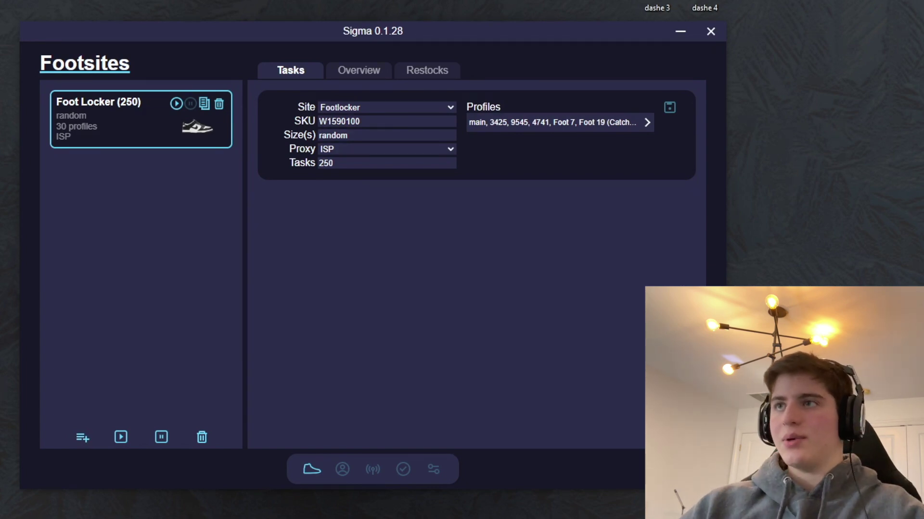
# View the Footsites restock groups, and examine the site and profile choices of the Foot Locker task group
pyautogui.click(420, 72)
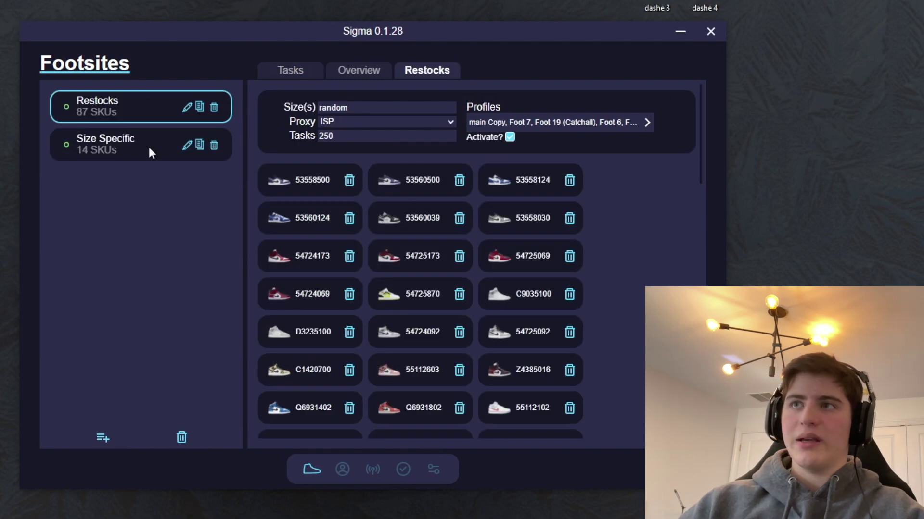
pyautogui.click(279, 71)
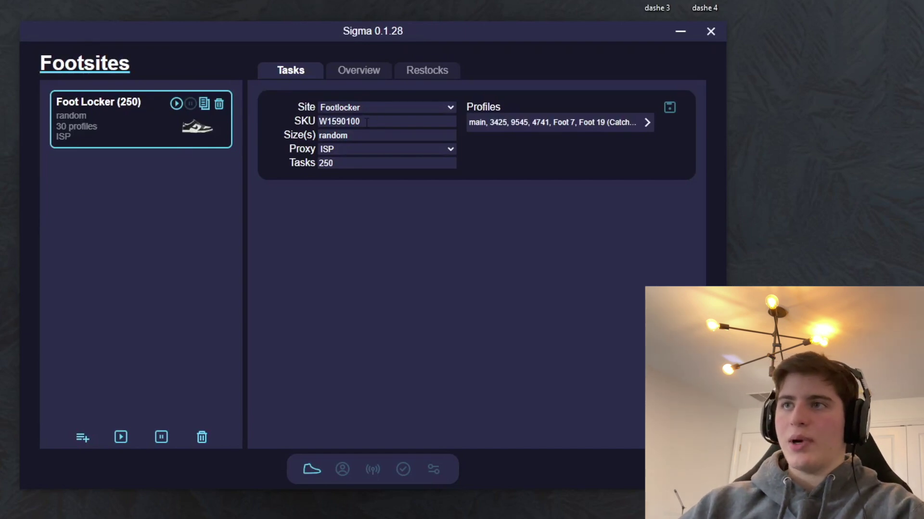
pyautogui.click(339, 110)
pyautogui.click(355, 110)
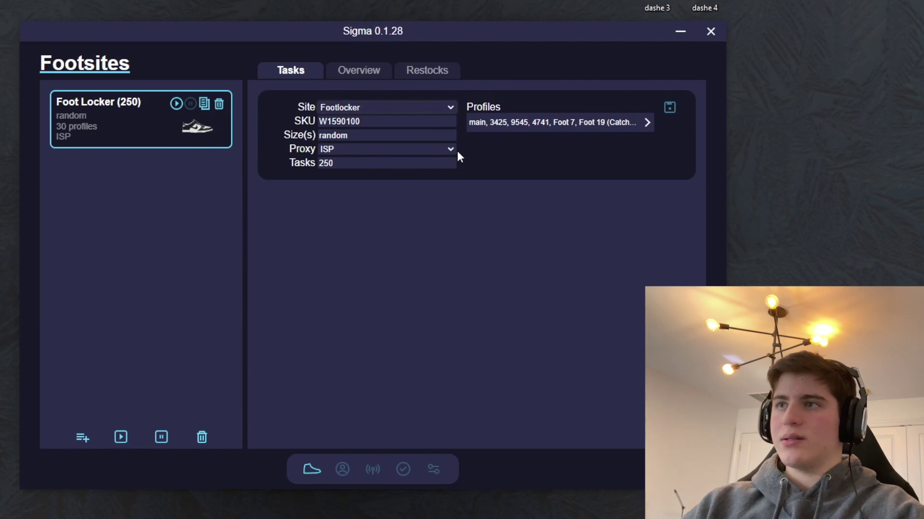
pyautogui.click(499, 126)
pyautogui.click(523, 118)
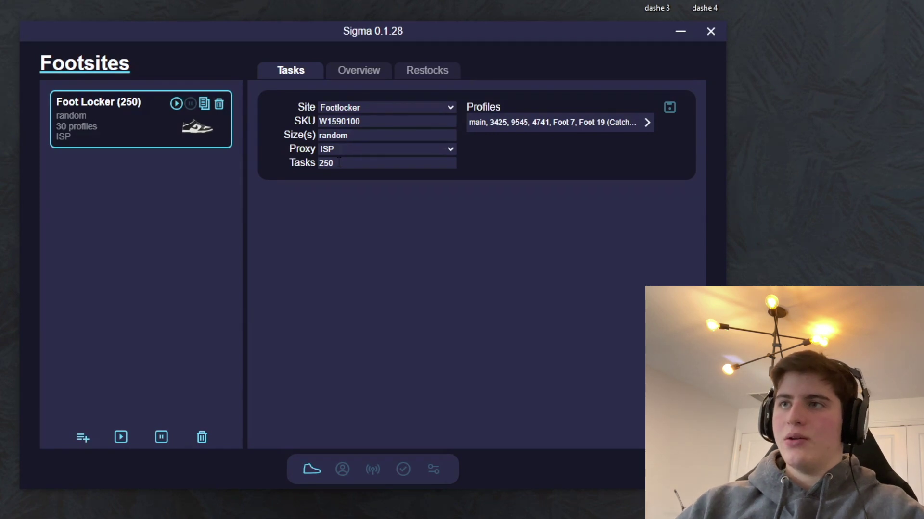
# Set the Foot Locker group's task count to 251, save the change and start its tasks
pyautogui.click(338, 163)
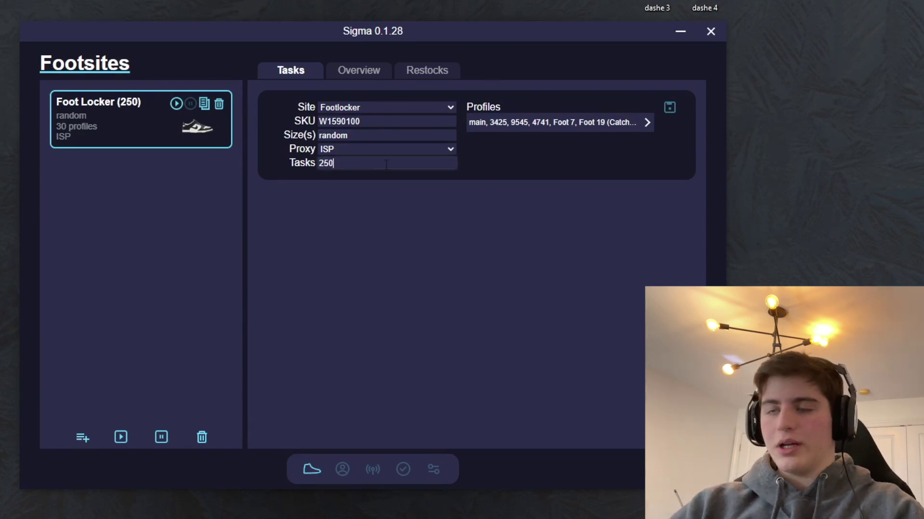
pyautogui.press('BackSpace')
pyautogui.write('1')
pyautogui.click(403, 208)
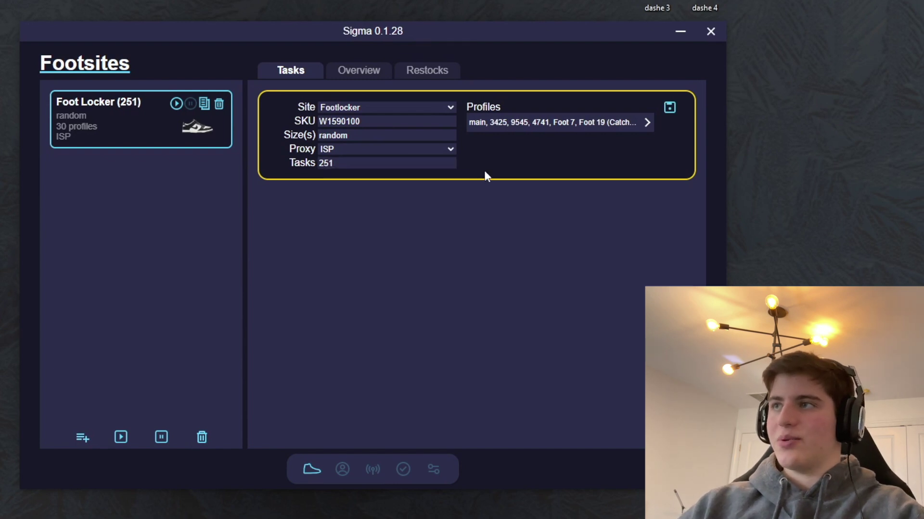
pyautogui.click(669, 107)
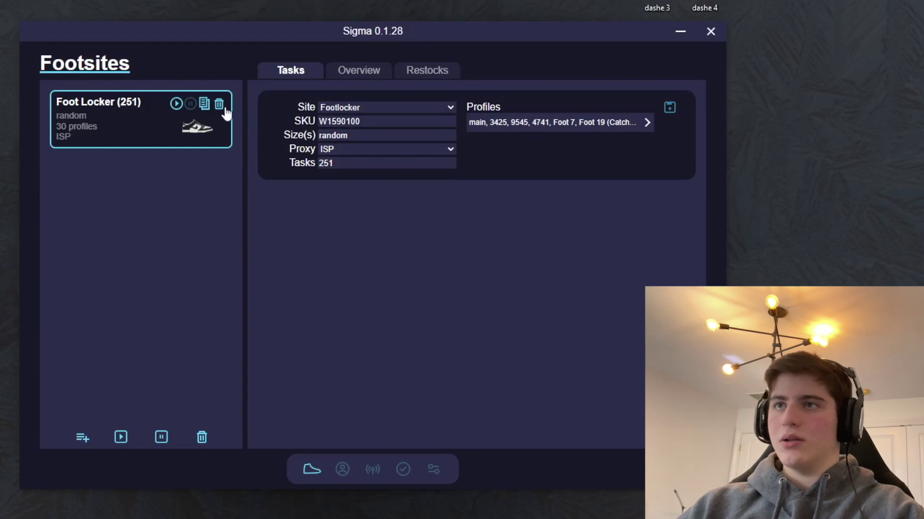
pyautogui.click(176, 105)
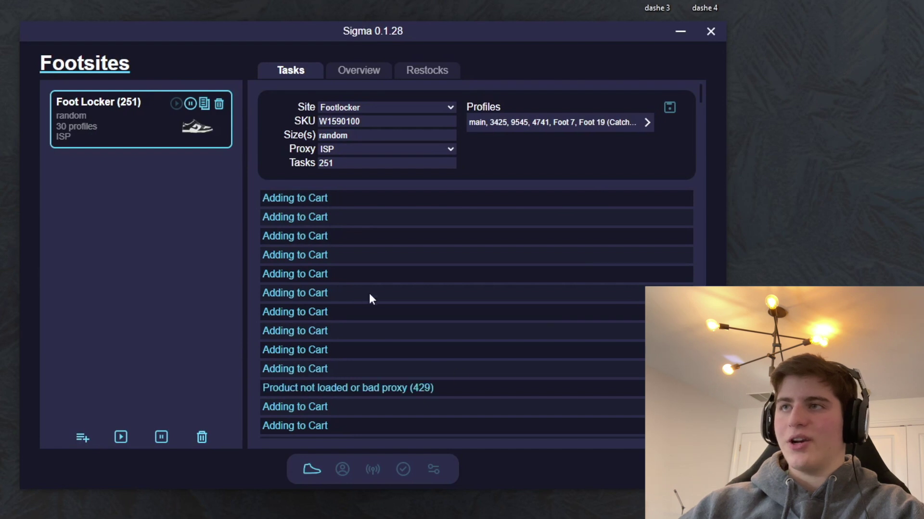
# Examine the task overview chart, toggling the Carting series off and on and filtering by FTL, Champs and all sites
pyautogui.click(357, 71)
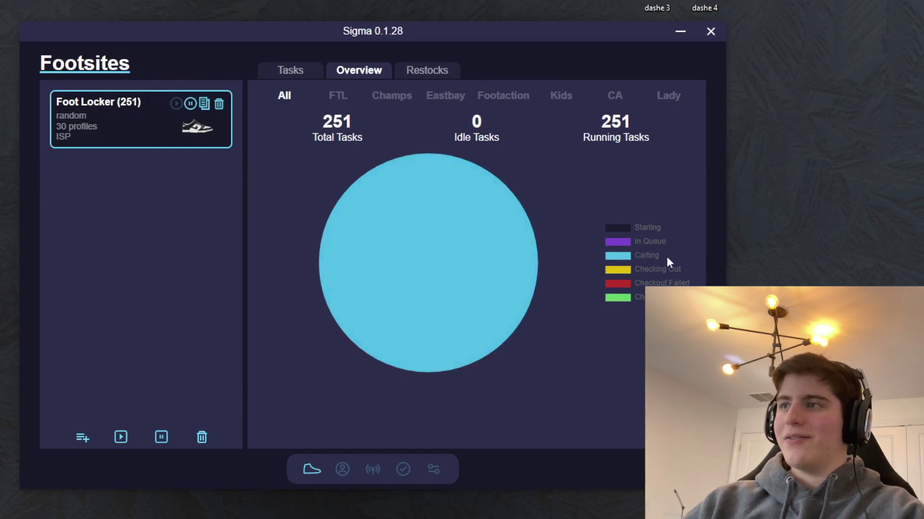
pyautogui.click(649, 255)
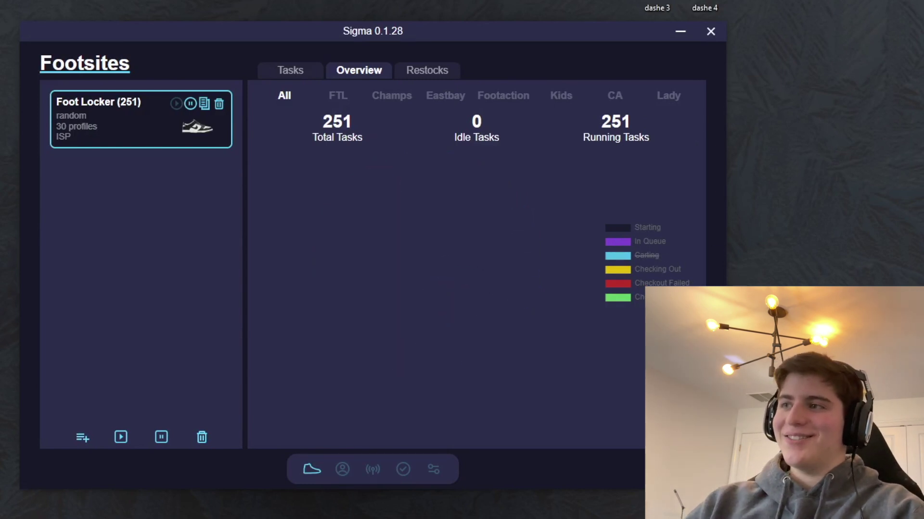
pyautogui.click(652, 257)
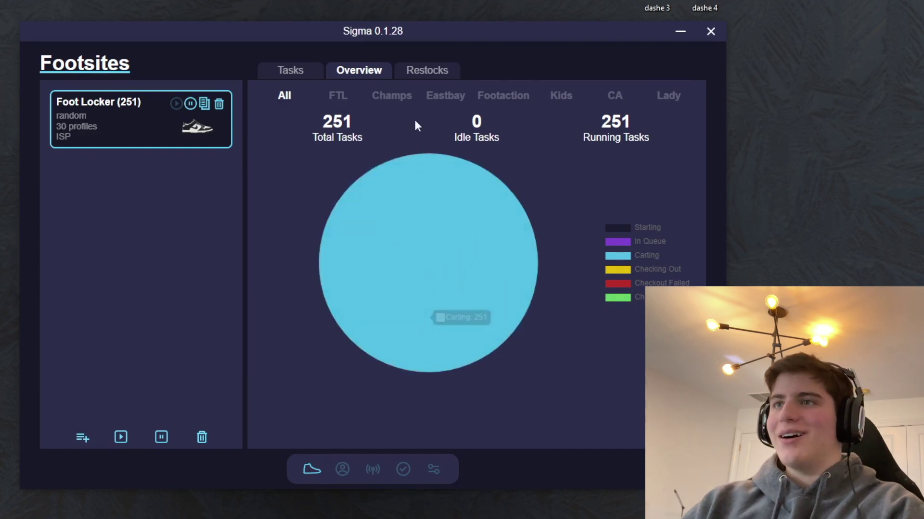
pyautogui.click(338, 97)
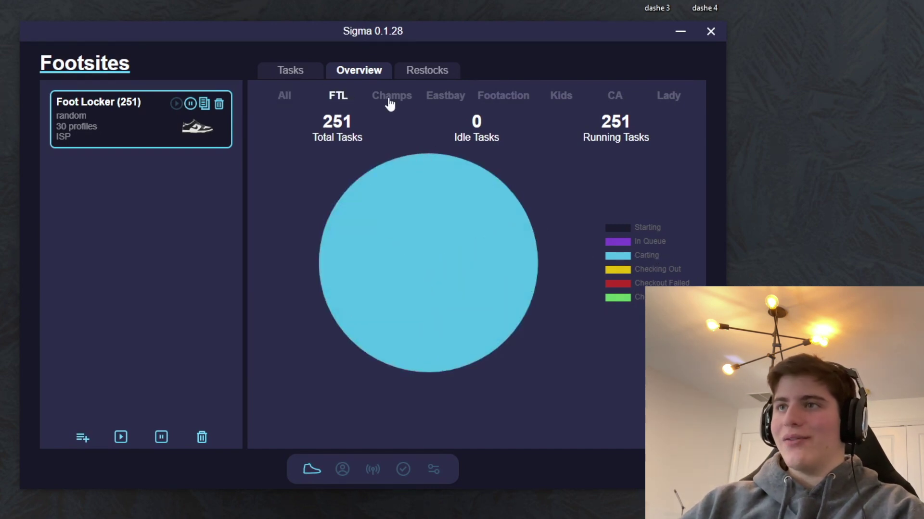
pyautogui.click(389, 101)
pyautogui.click(284, 96)
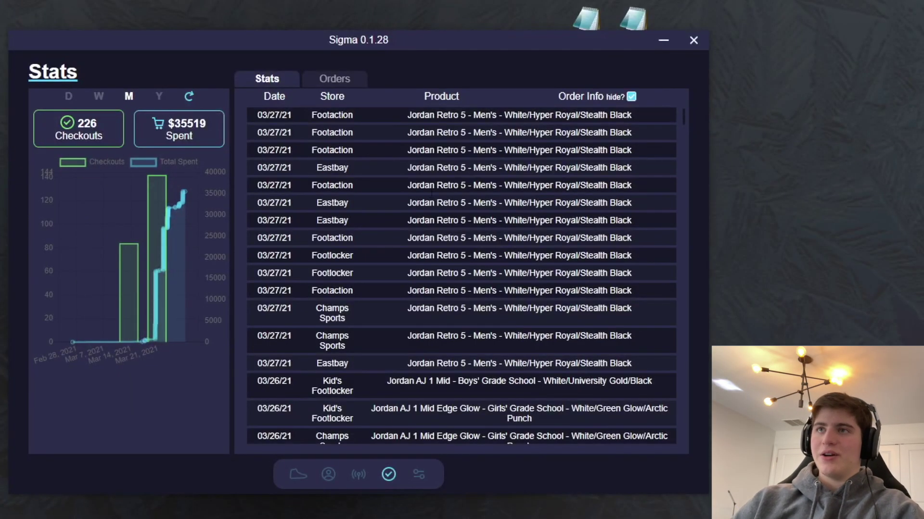
# Compare the checkout statistics for the day, week, month and year, ending on the monthly view
pyautogui.click(69, 98)
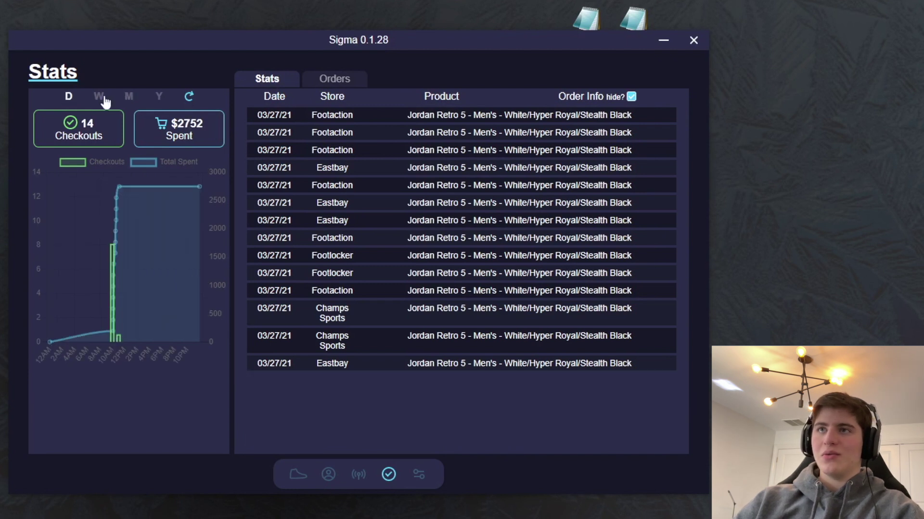
pyautogui.click(98, 97)
pyautogui.click(130, 97)
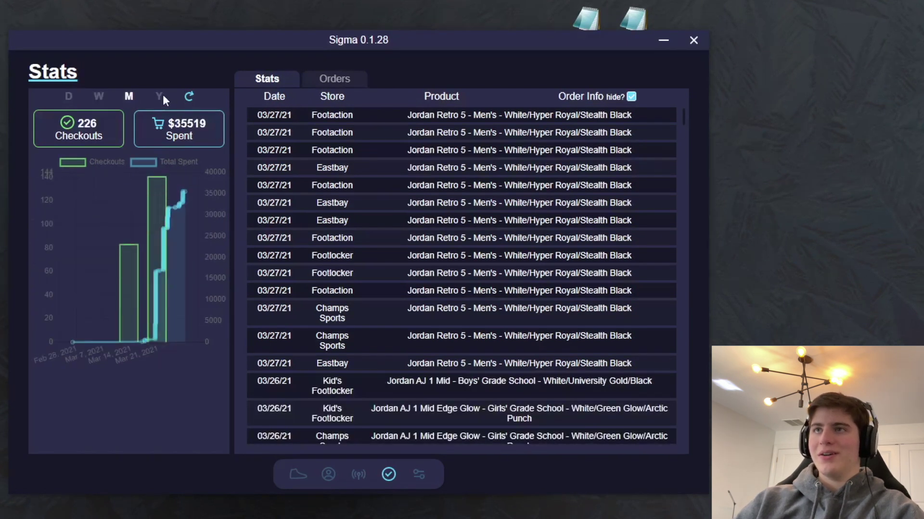
pyautogui.click(161, 96)
pyautogui.click(104, 99)
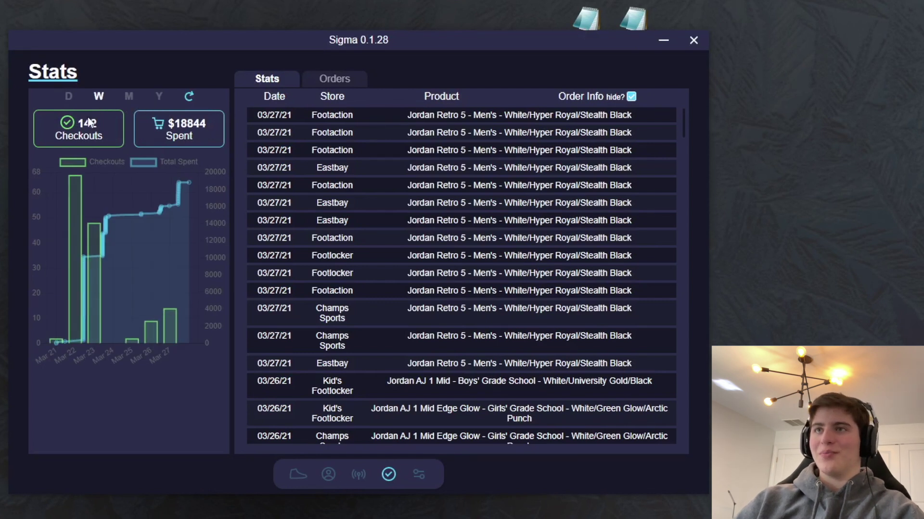
pyautogui.click(130, 99)
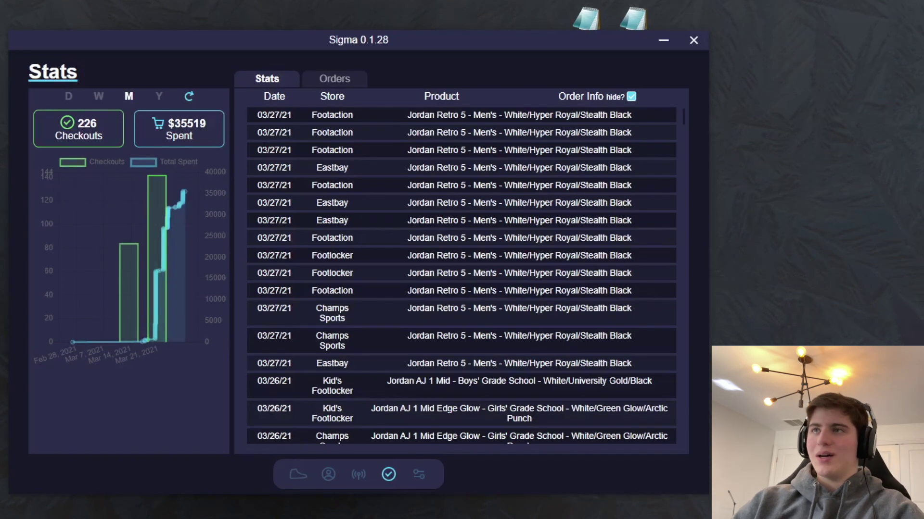
# Browse the monthly checkout history and the orders list with its status and tracking details
pyautogui.scroll(-10, 461, 275)
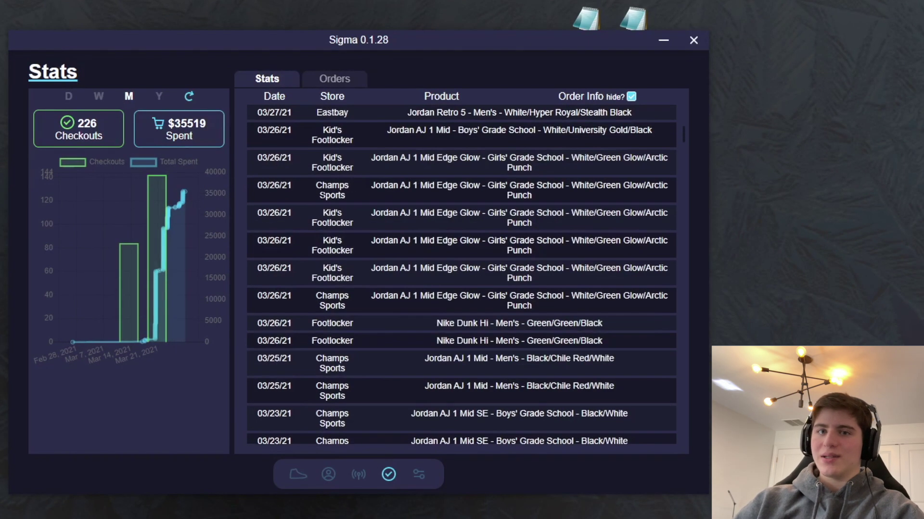
pyautogui.scroll(-15, 316, 204)
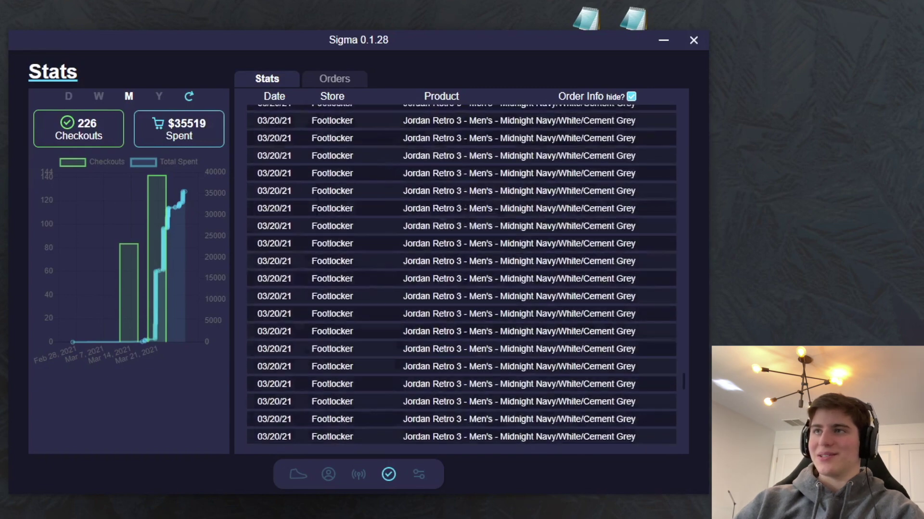
pyautogui.click(324, 74)
pyautogui.scroll(5, 359, 216)
pyautogui.scroll(5, 357, 217)
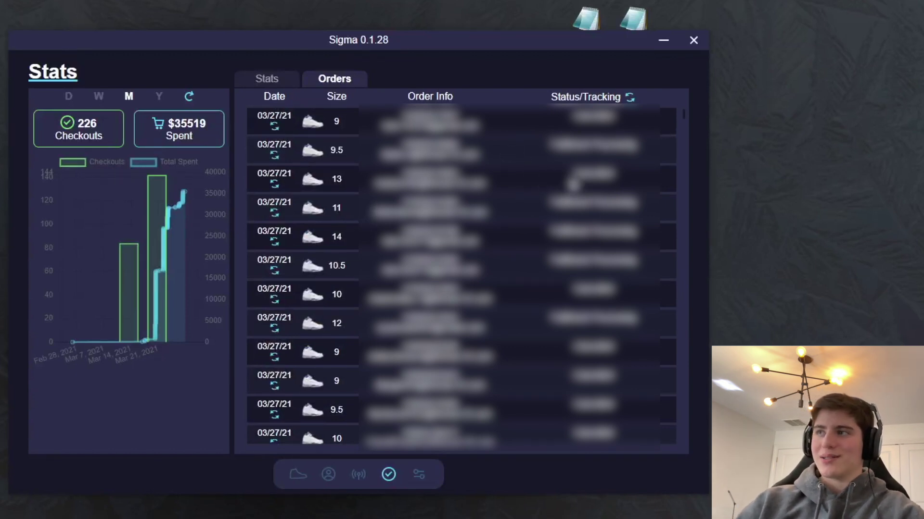
pyautogui.scroll(-8, 461, 278)
pyautogui.scroll(2, 528, 211)
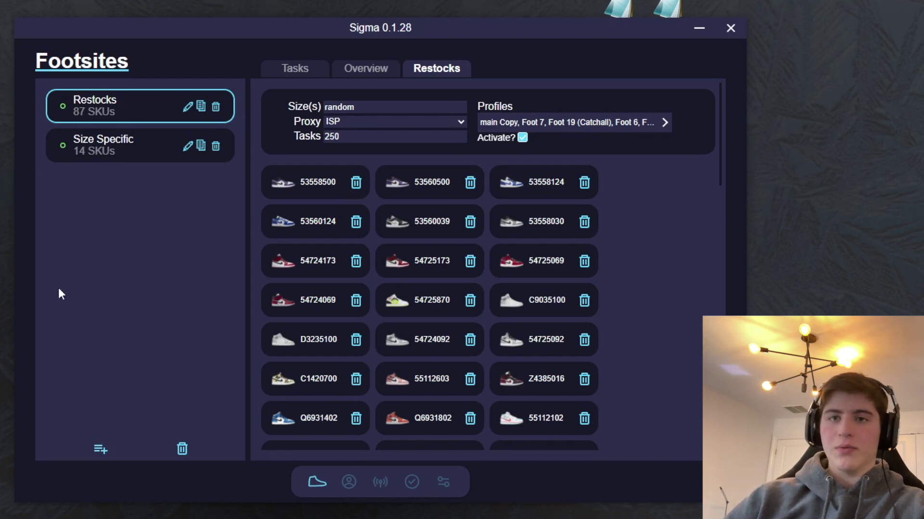
# Examine the Restocks group's size, proxy, task count and profile options without changing them
pyautogui.click(406, 108)
pyautogui.click(359, 125)
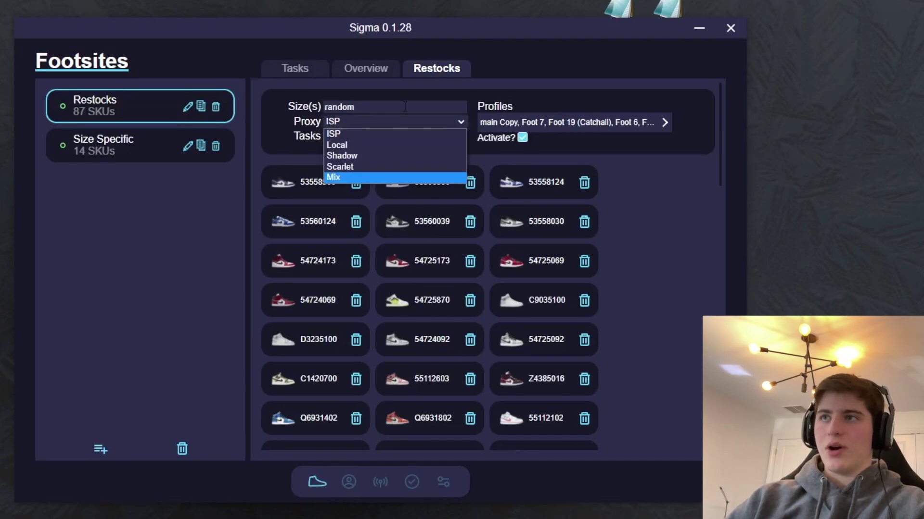
pyautogui.click(358, 138)
pyautogui.click(400, 137)
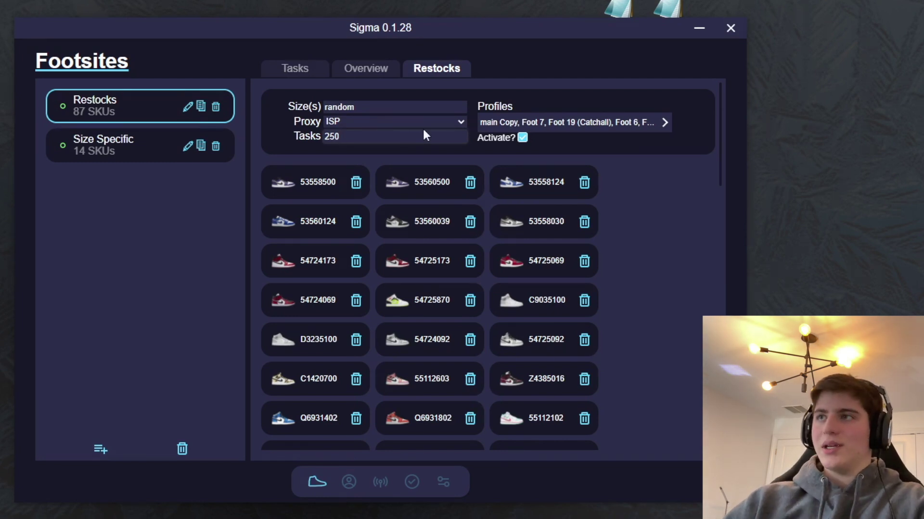
pyautogui.click(505, 123)
pyautogui.click(571, 101)
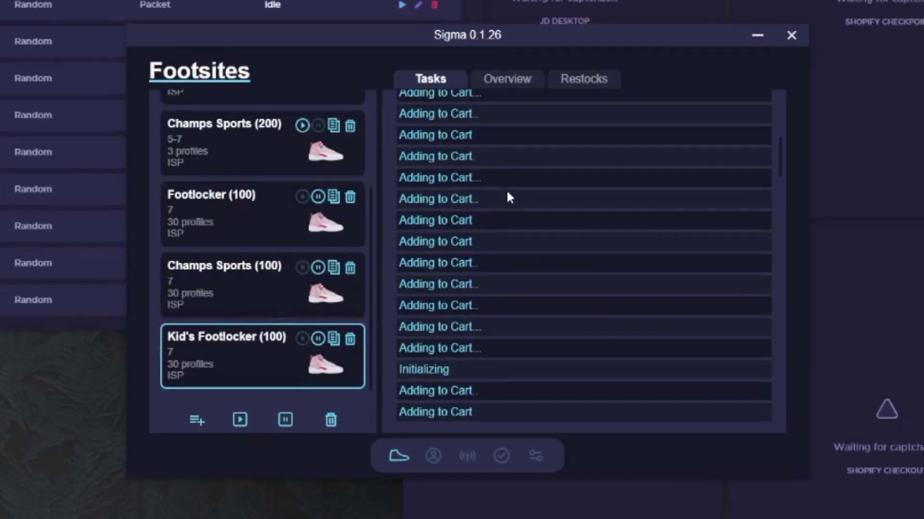
# Check the Kid's Footlocker task statuses and the overview chart of all task groups for checkout progress
pyautogui.scroll(5, 506, 192)
pyautogui.scroll(-3, 506, 194)
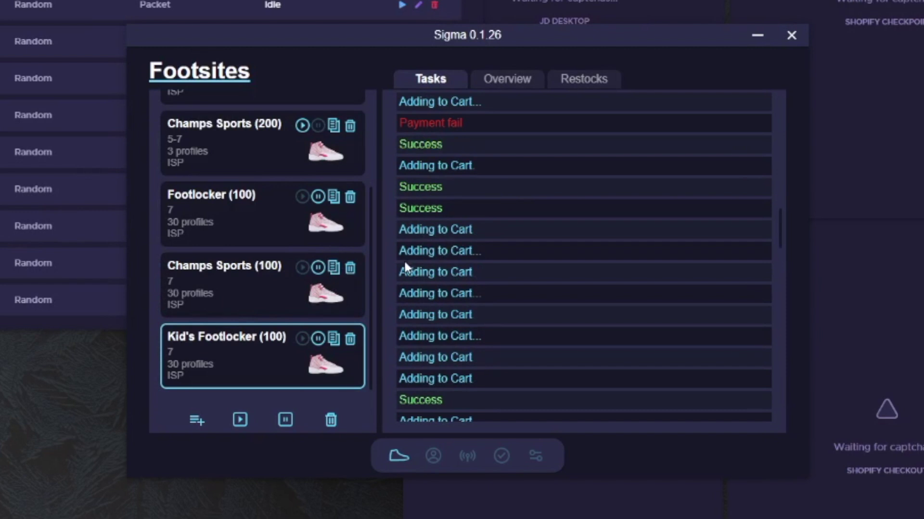
pyautogui.click(508, 81)
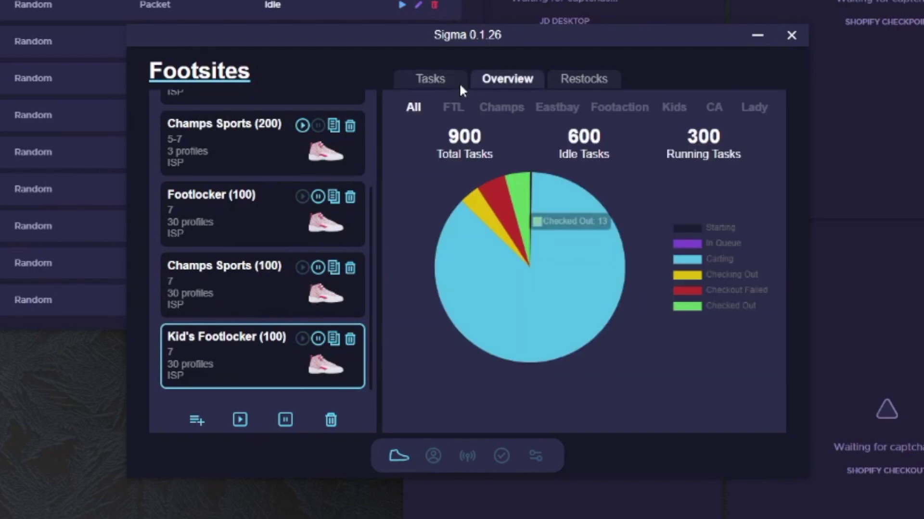
pyautogui.click(461, 89)
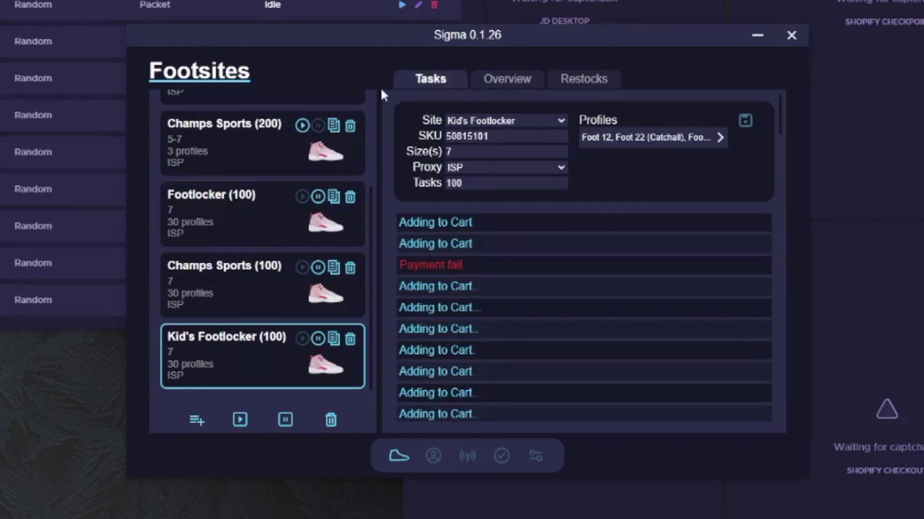
pyautogui.moveTo(366, 45); pyautogui.dragTo(0, 49)
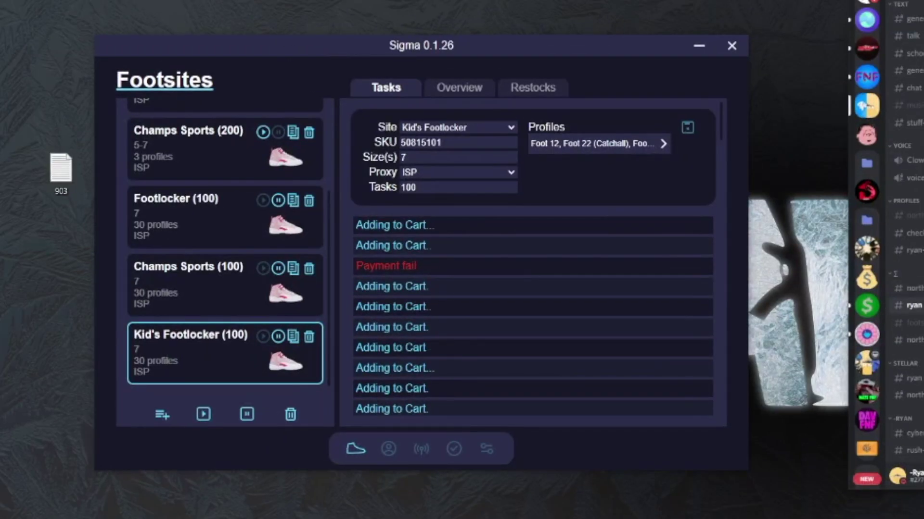
pyautogui.scroll(-3, 457, 284)
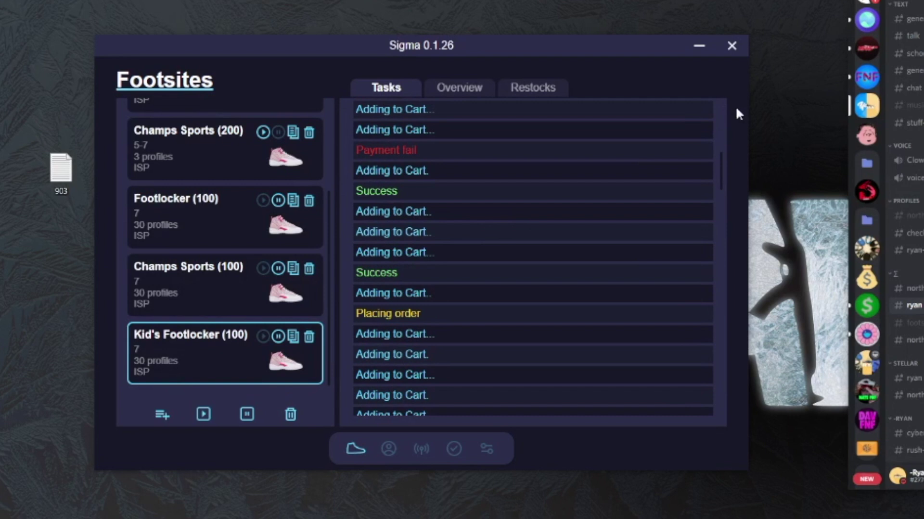
pyautogui.click(487, 86)
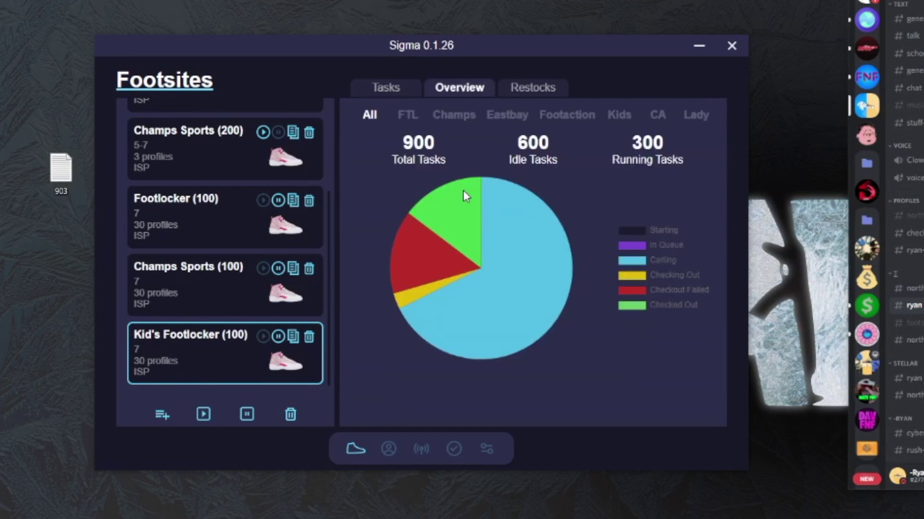